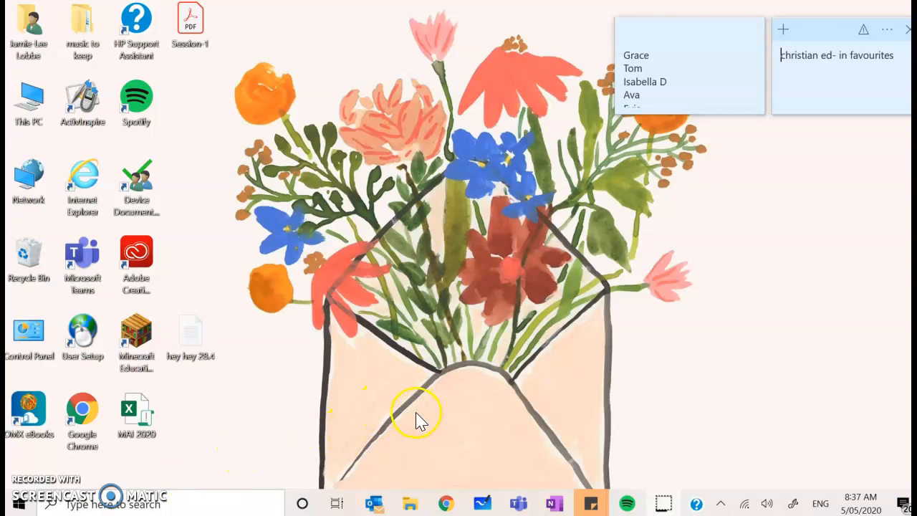
Search the Start menu for Sway and open the Sway app.
left_click(125, 505)
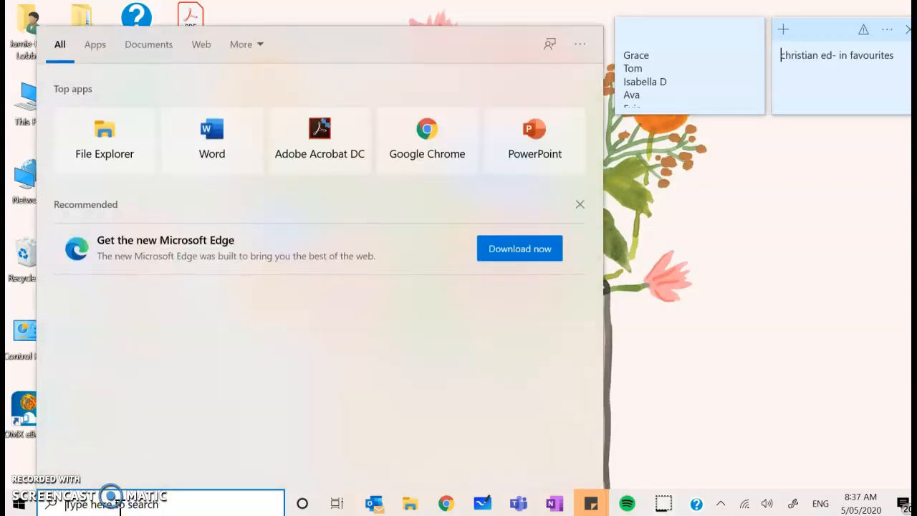
type("sway")
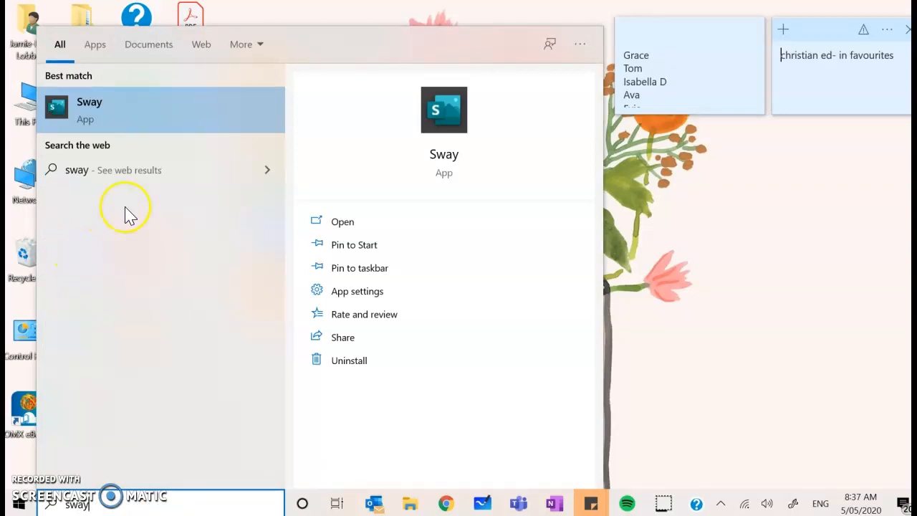
left_click(106, 107)
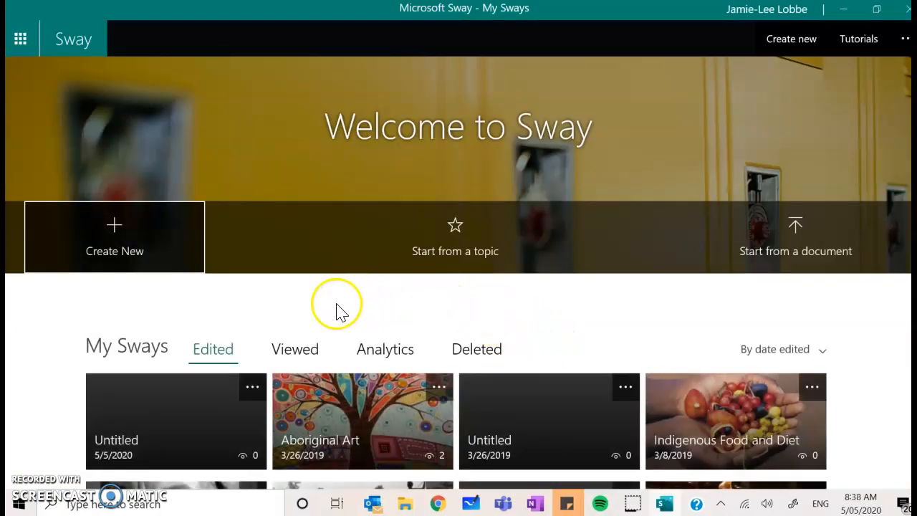
Open the Indigenous Food and Diet Sway and look through its storyline cards.
scroll(689, 390, "down", 1)
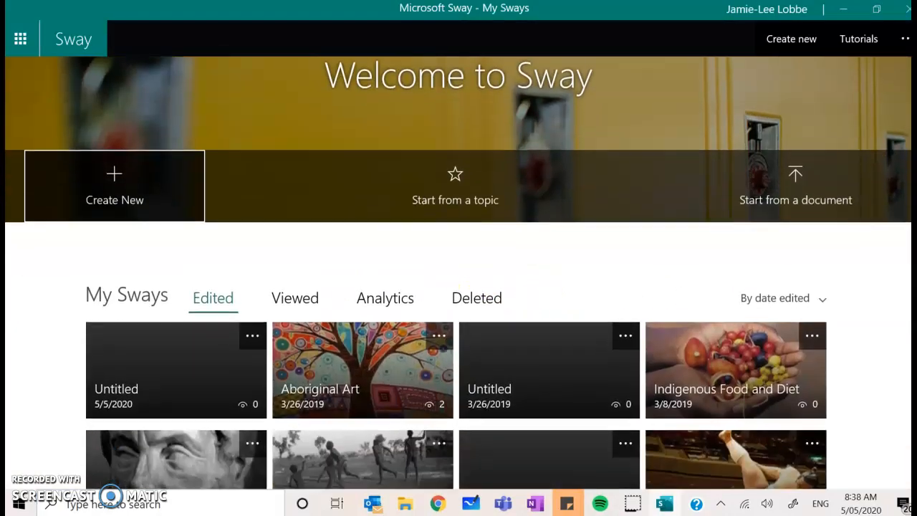
left_click(702, 354)
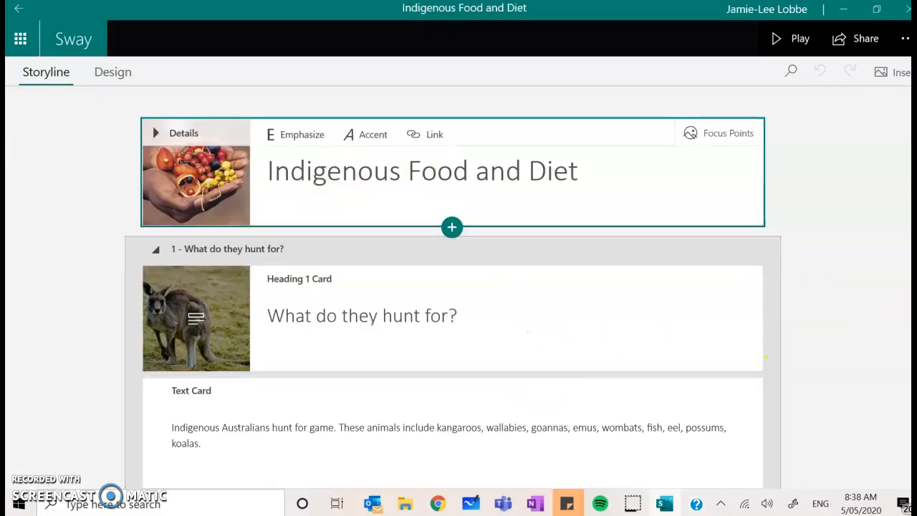
scroll(453, 287, "down", 5)
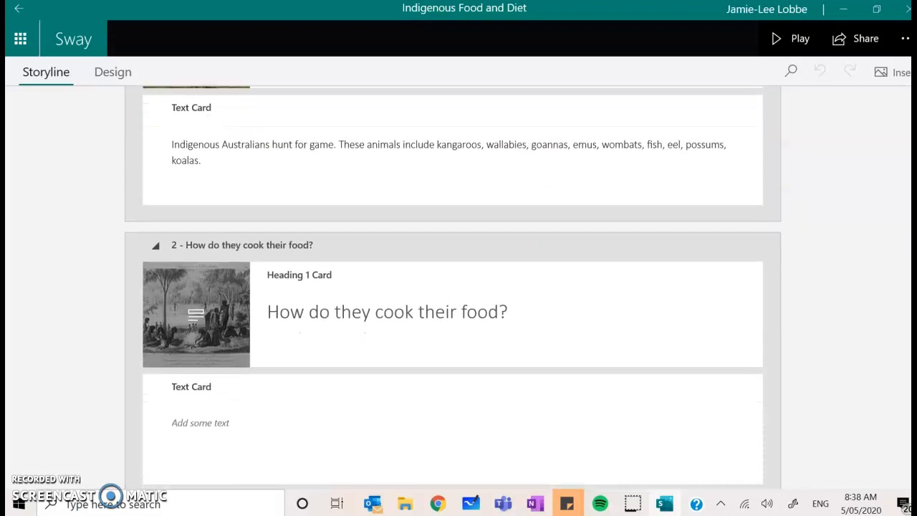
scroll(452, 286, "up", 5)
left_click(257, 427)
scroll(624, 298, "down", 5)
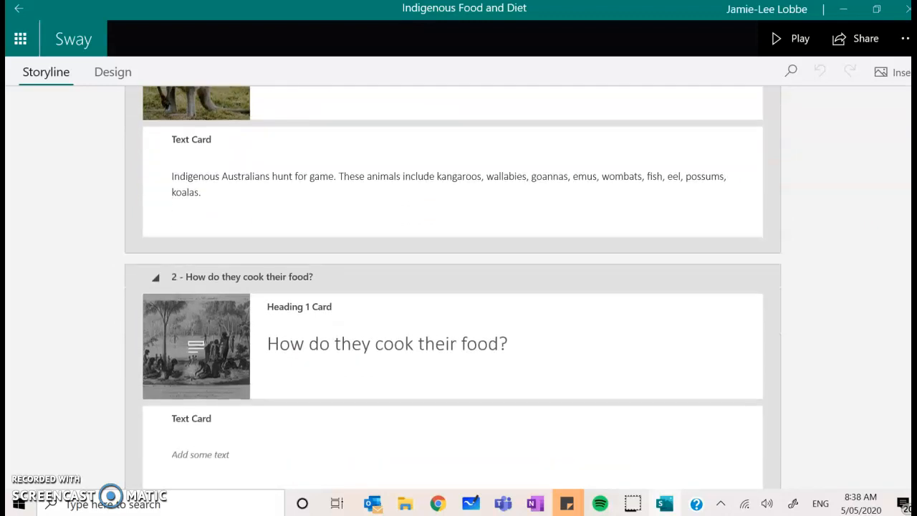
scroll(623, 299, "up", 5)
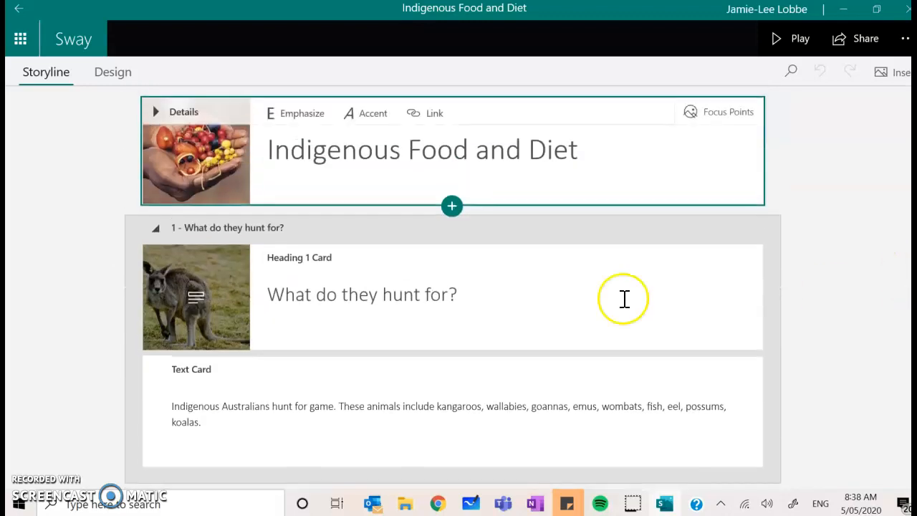
left_click(193, 296)
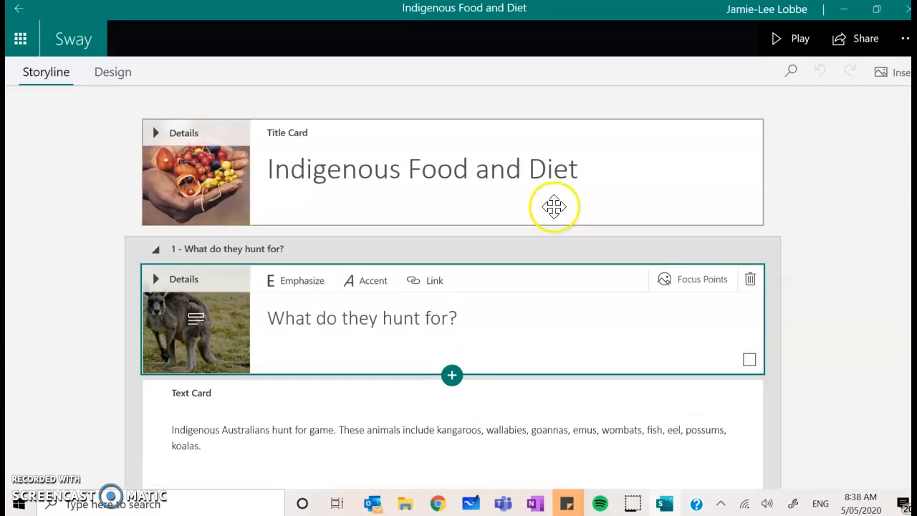
Preview the Sway's design view, stepping through its slides.
left_click(111, 74)
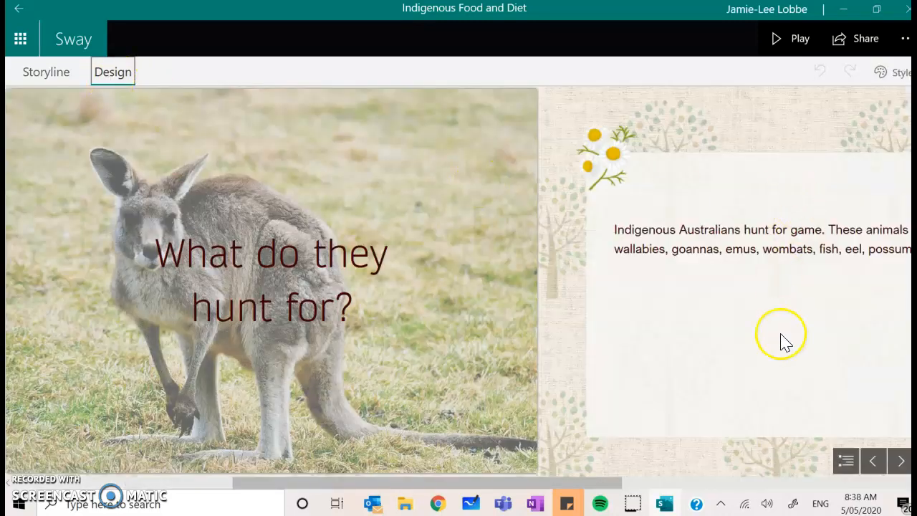
left_click_drag(446, 475, 226, 512)
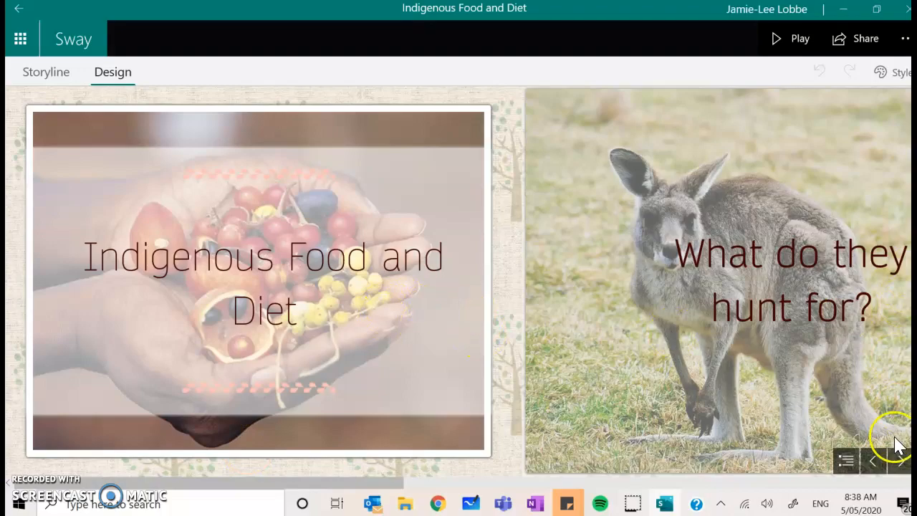
left_click(900, 460)
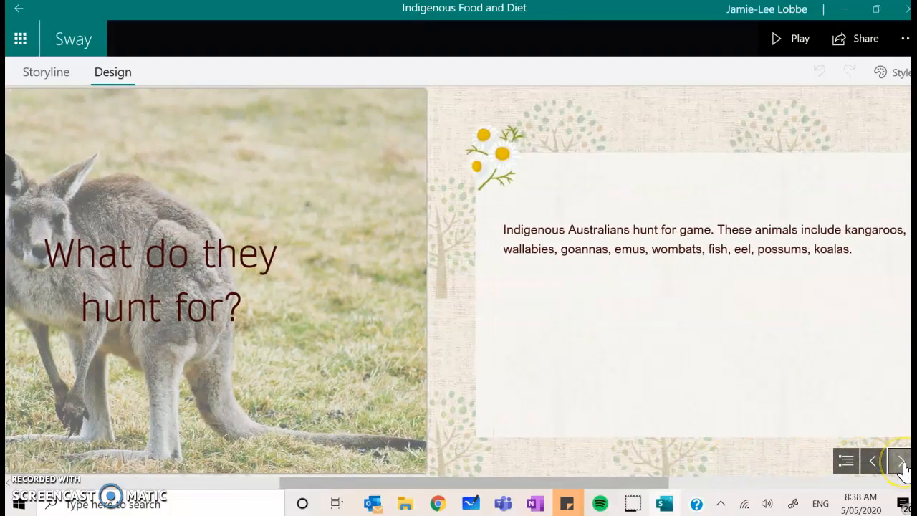
left_click(900, 460)
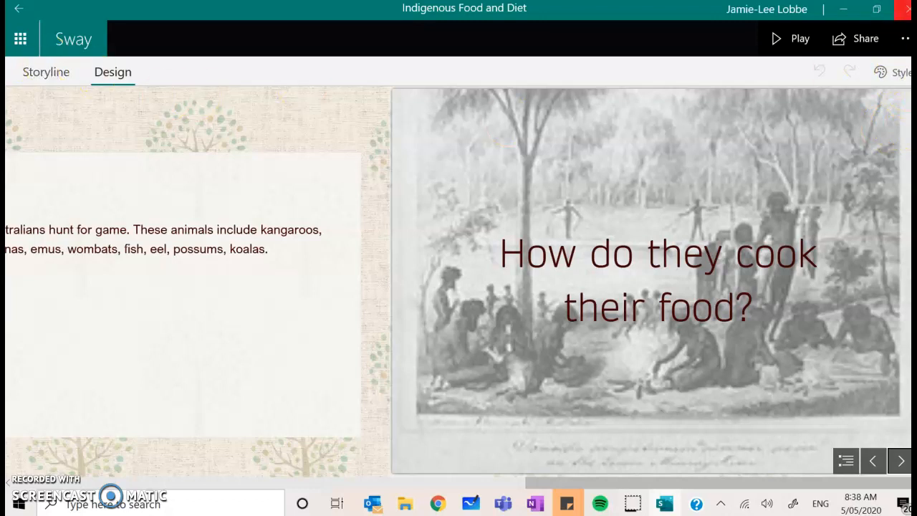
Return to My Sways and start a new Sway from the topic Rocks, choosing Rock (geology).
left_click(20, 10)
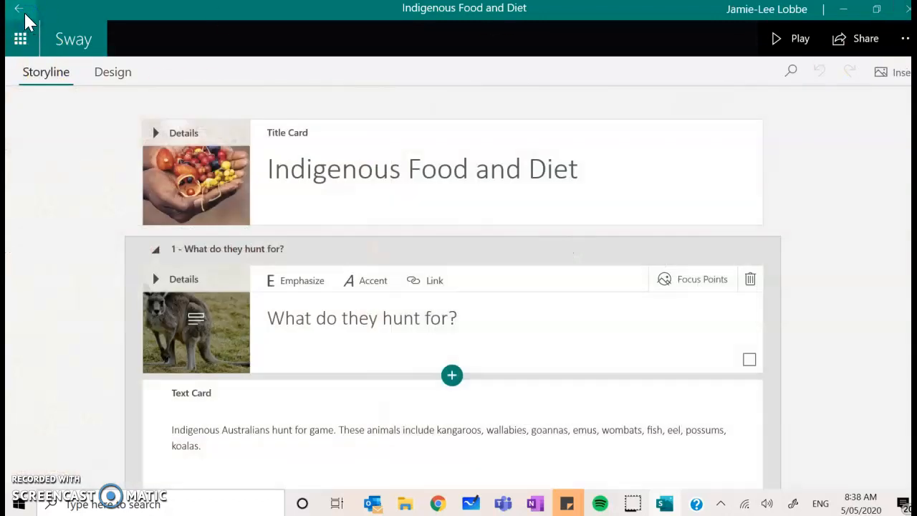
left_click(21, 11)
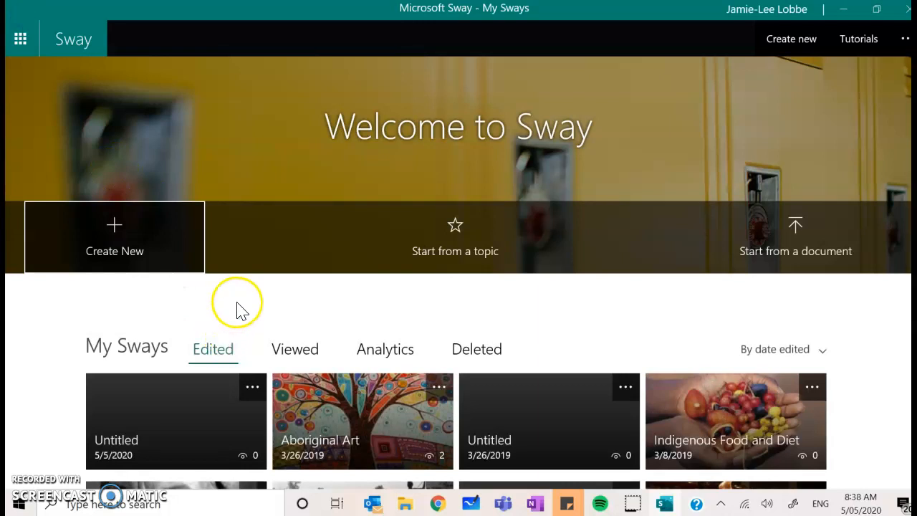
left_click(467, 260)
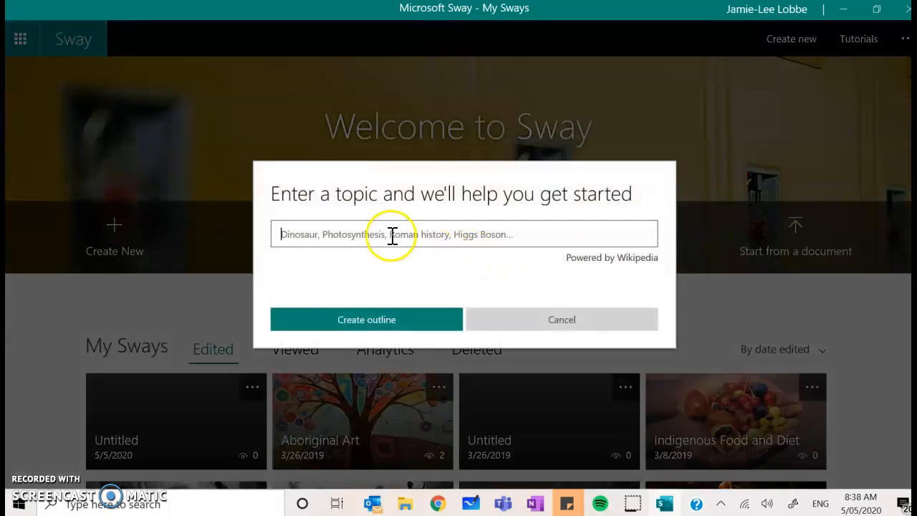
type("R")
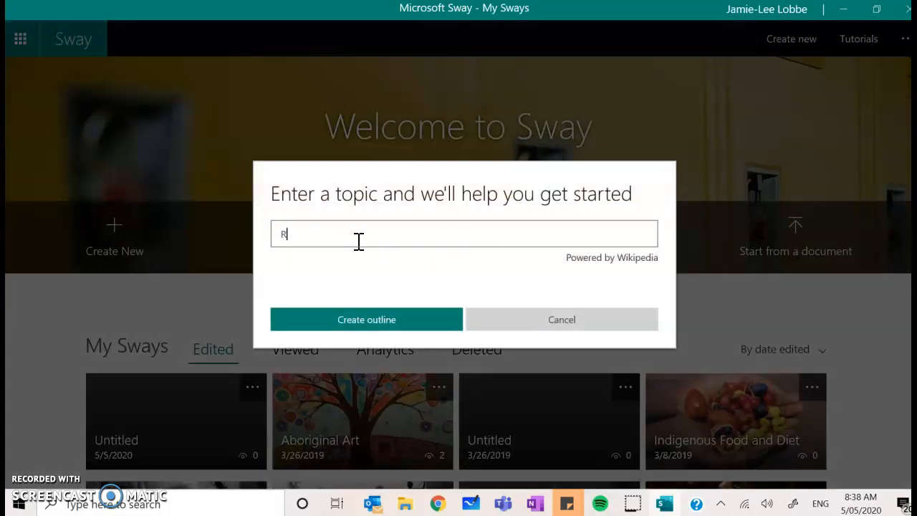
left_click(368, 313)
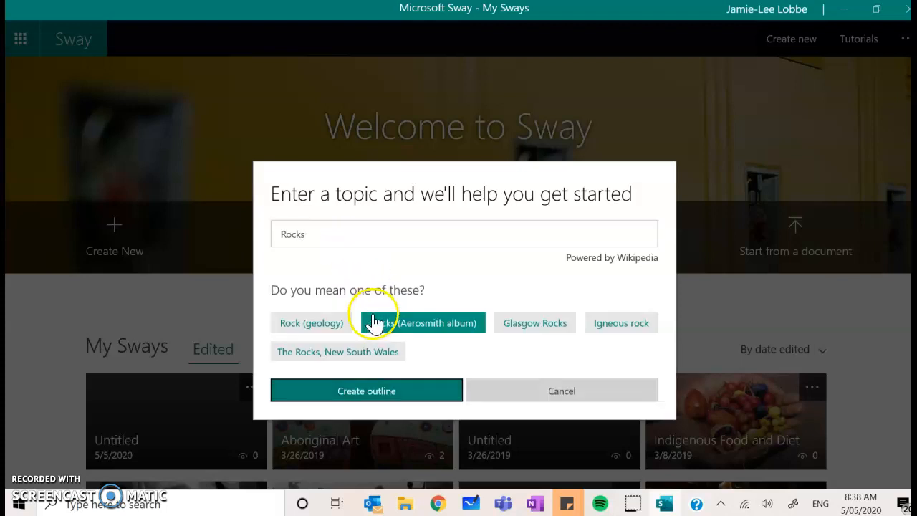
left_click(338, 323)
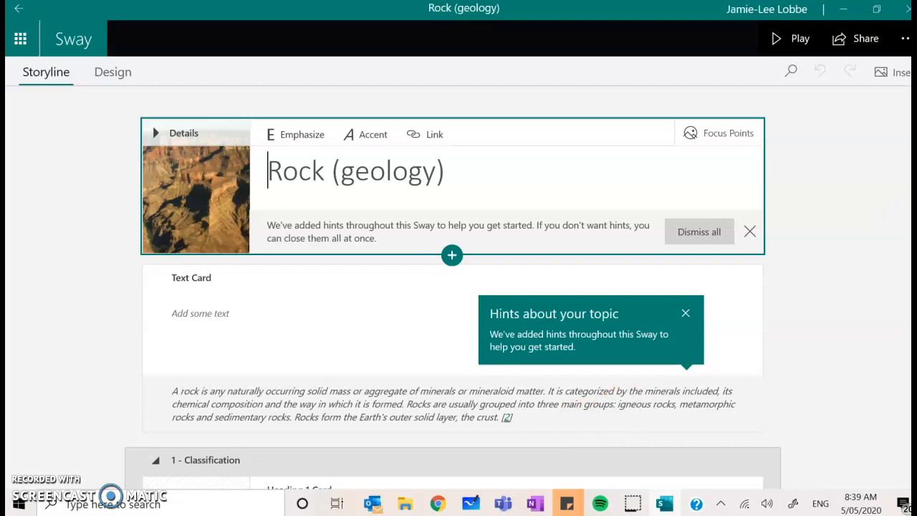
Scroll through the generated Rock (geology) outline's cards and suggested hints.
scroll(452, 286, "down", 5)
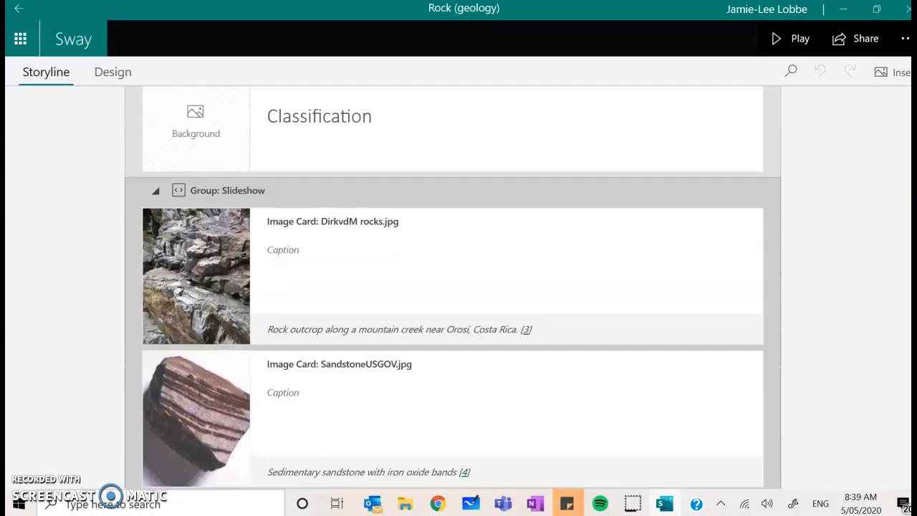
scroll(452, 287, "down", 1)
scroll(452, 286, "down", 8)
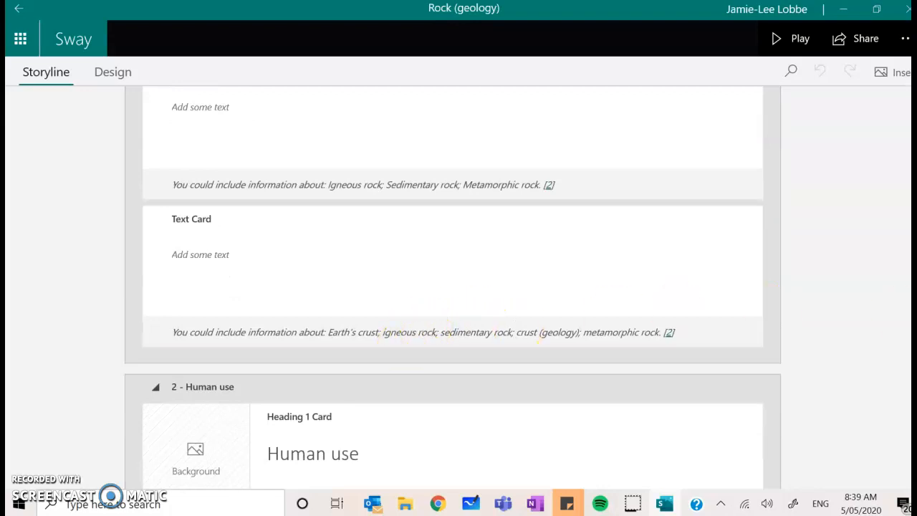
scroll(453, 287, "up", 15)
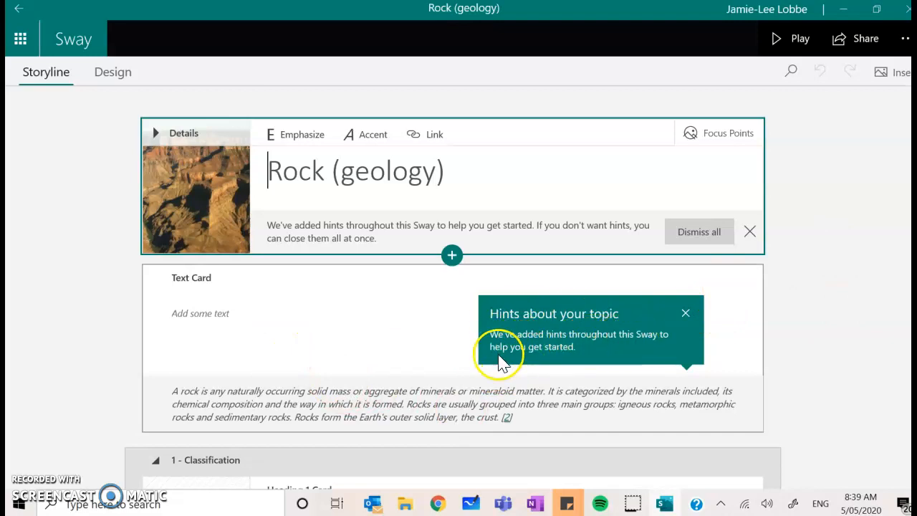
scroll(453, 287, "down", 10)
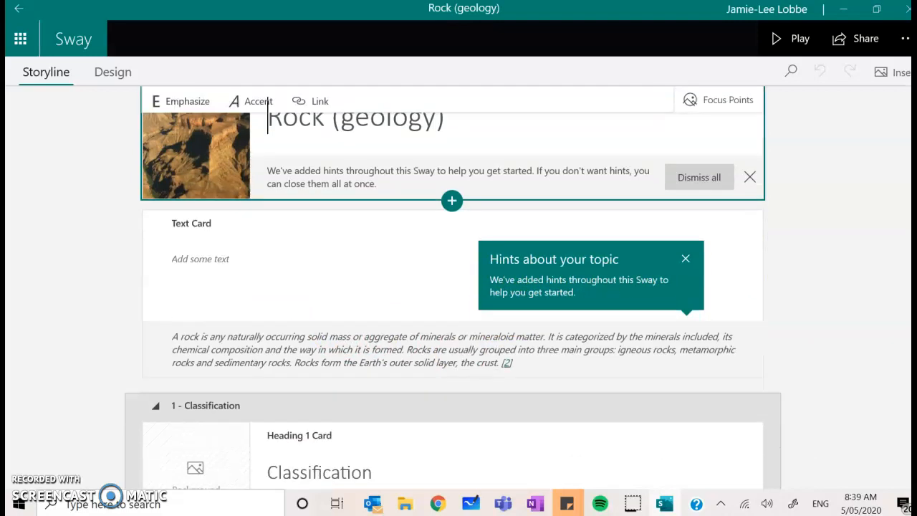
scroll(453, 287, "down", 12)
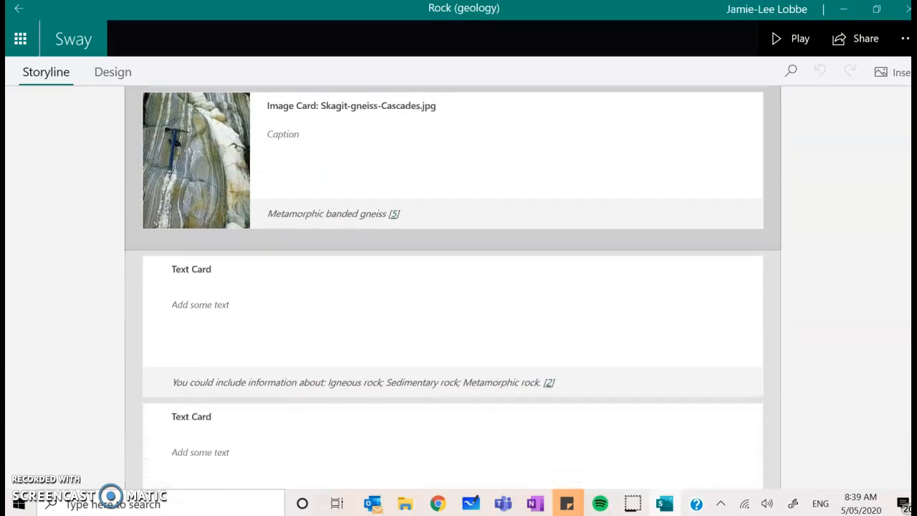
scroll(453, 287, "down", 2)
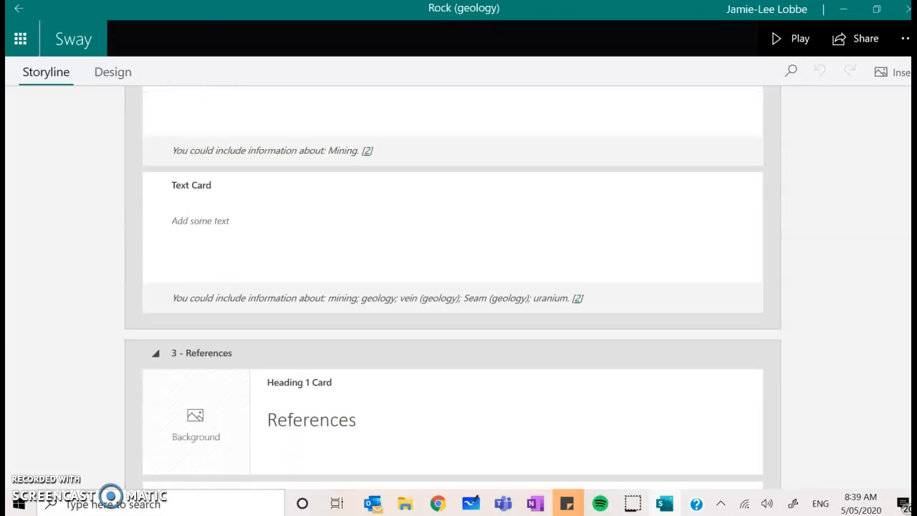
scroll(453, 286, "up", 20)
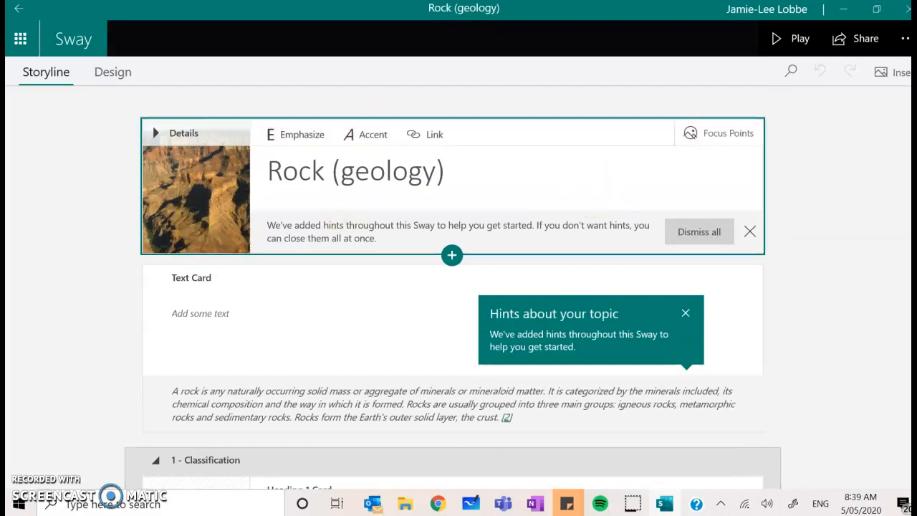
Go back to My Sways and create an outline from the topic ANZAC day.
left_click(17, 9)
left_click(444, 233)
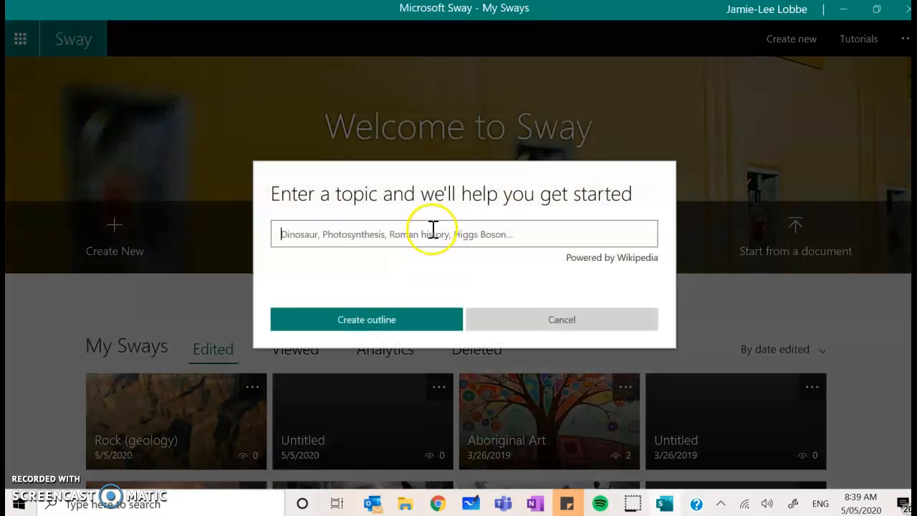
type("A")
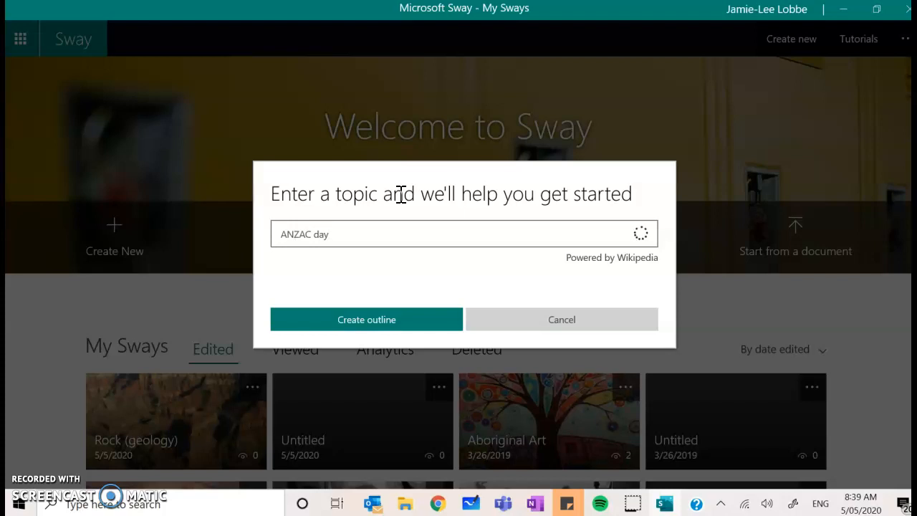
type("NZAC day")
left_click(414, 318)
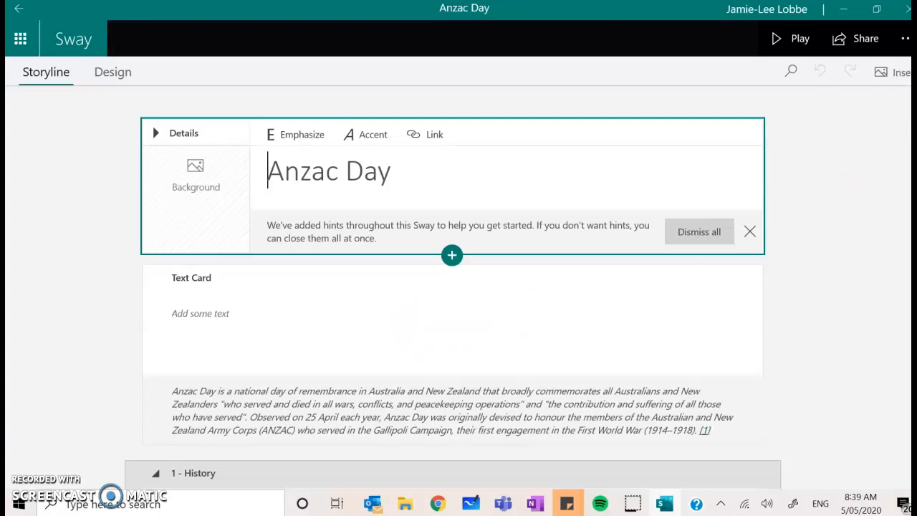
Look through the generated Anzac Day outline and return to My Sways.
scroll(414, 188, "down", 7)
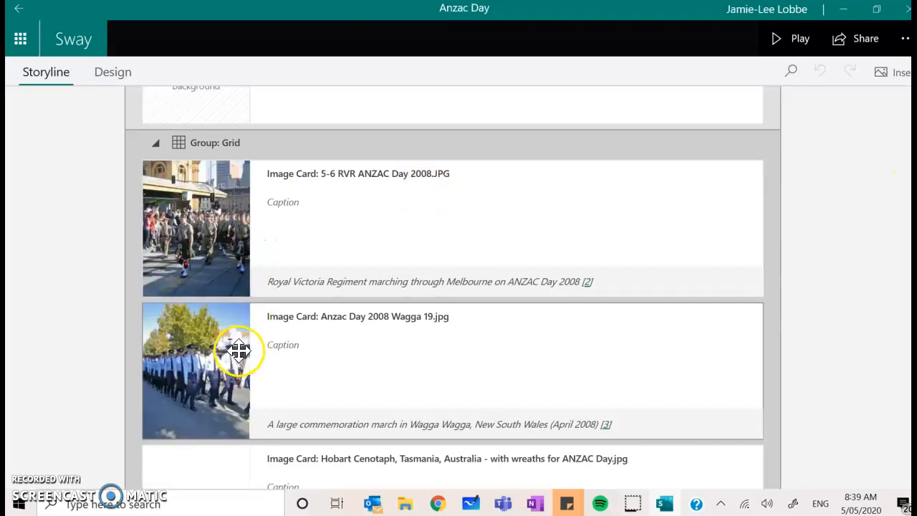
scroll(452, 287, "up", 10)
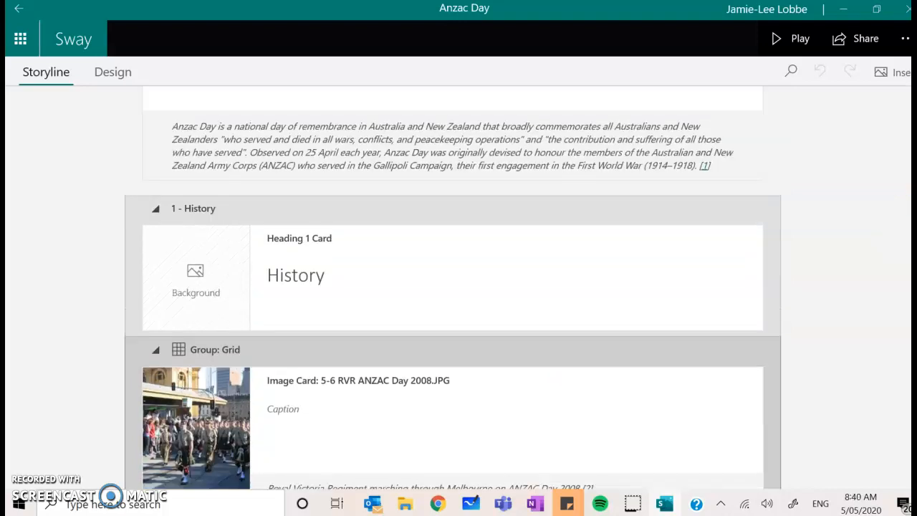
left_click(18, 9)
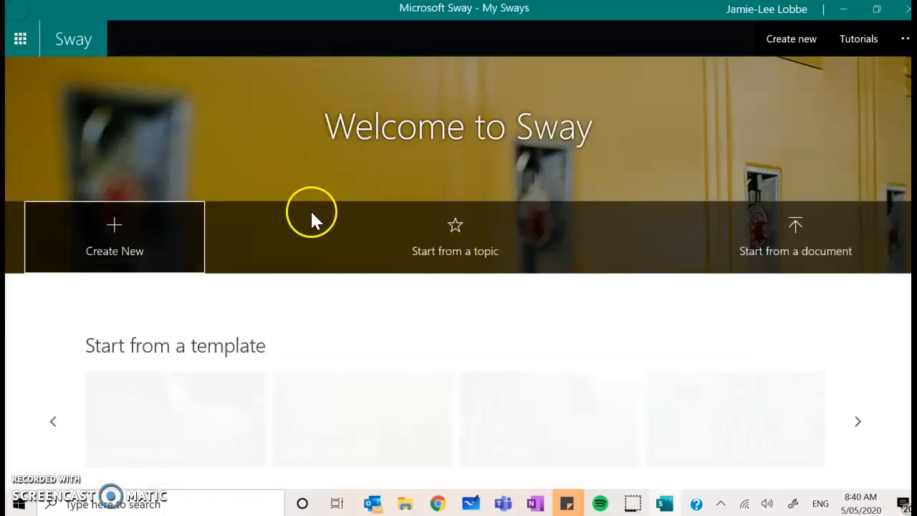
Create a new blank Sway and title it Metamorphic Rocks.
left_click(139, 249)
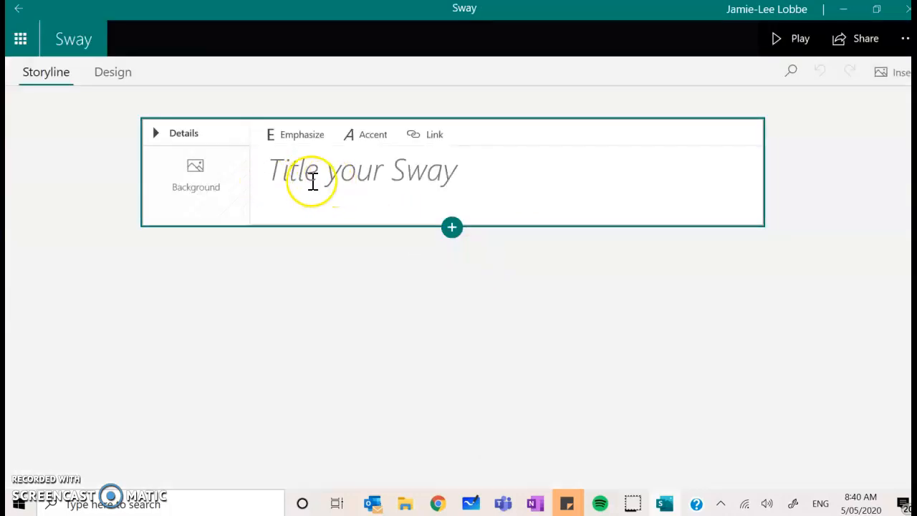
left_click(309, 171)
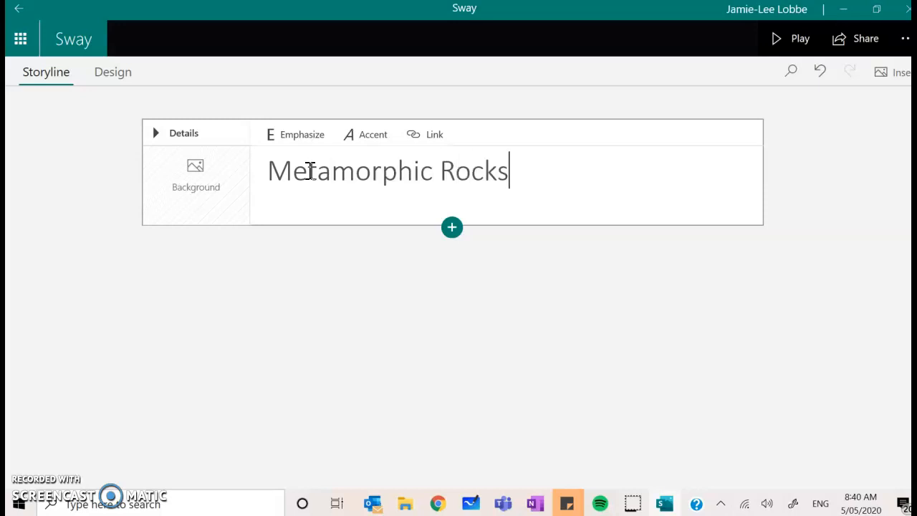
Search images for Metamorphic rocks and add a banded rock photo as the title card's background.
left_click(205, 185)
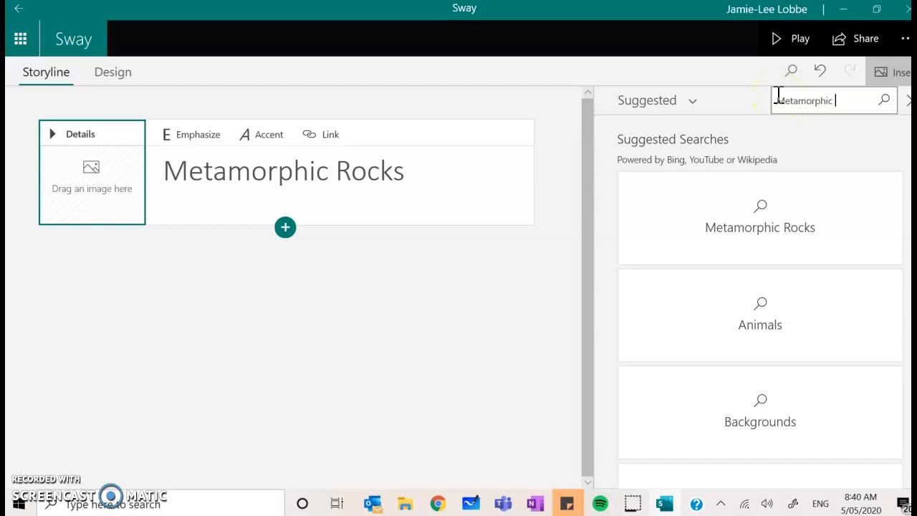
key("Return")
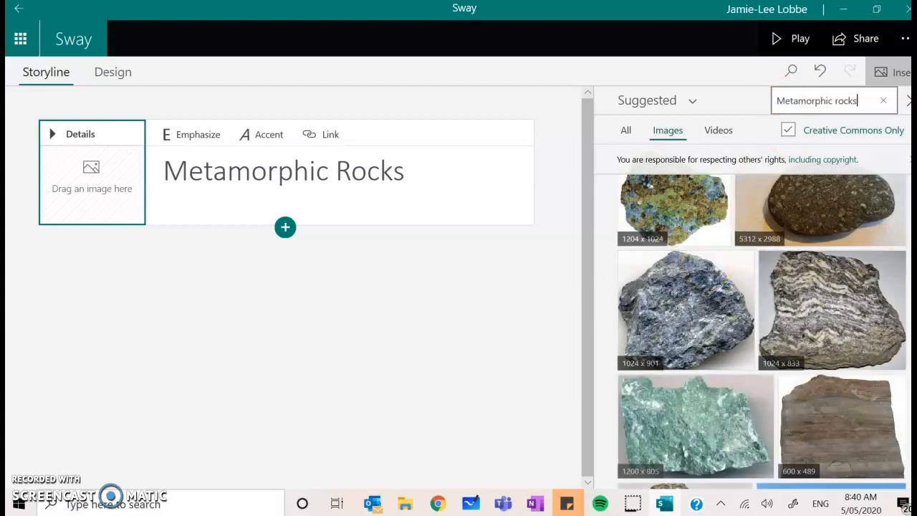
left_click(832, 328)
left_click(877, 119)
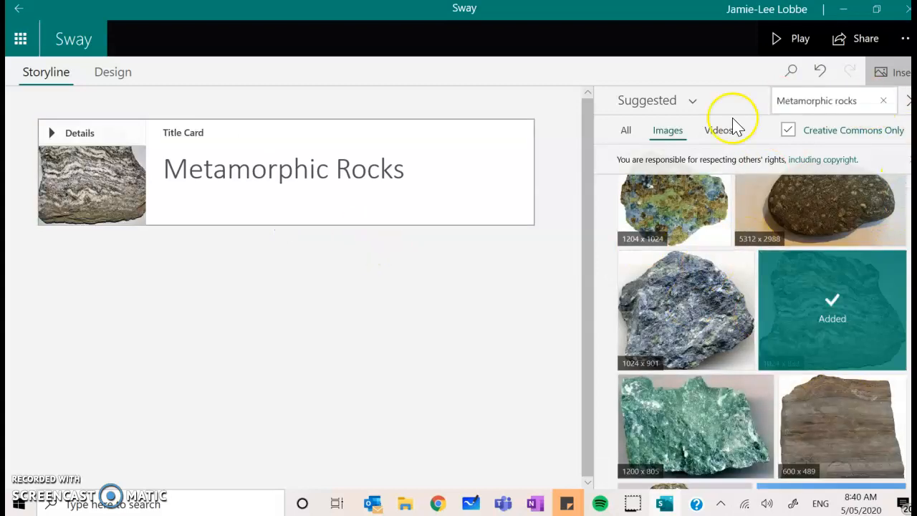
left_click(906, 100)
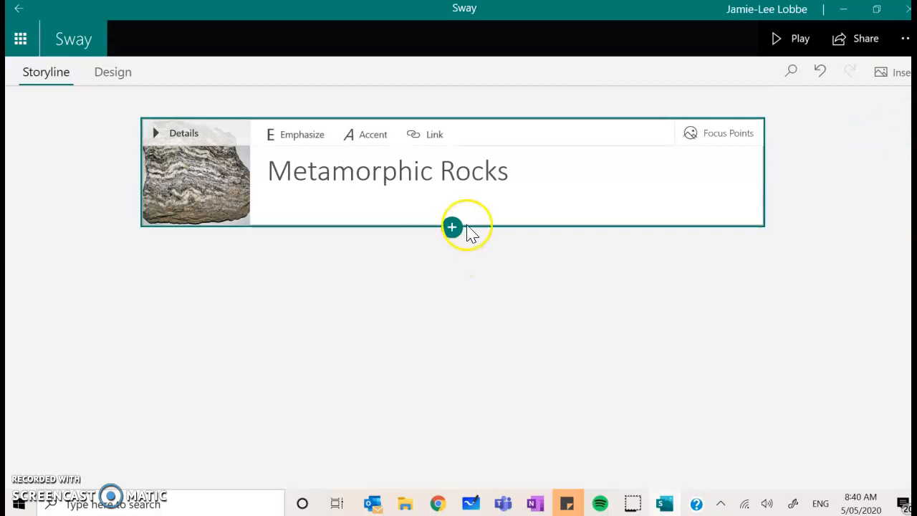
Emphasize the word Metamorphic in the title.
left_click(321, 141)
left_click(508, 184)
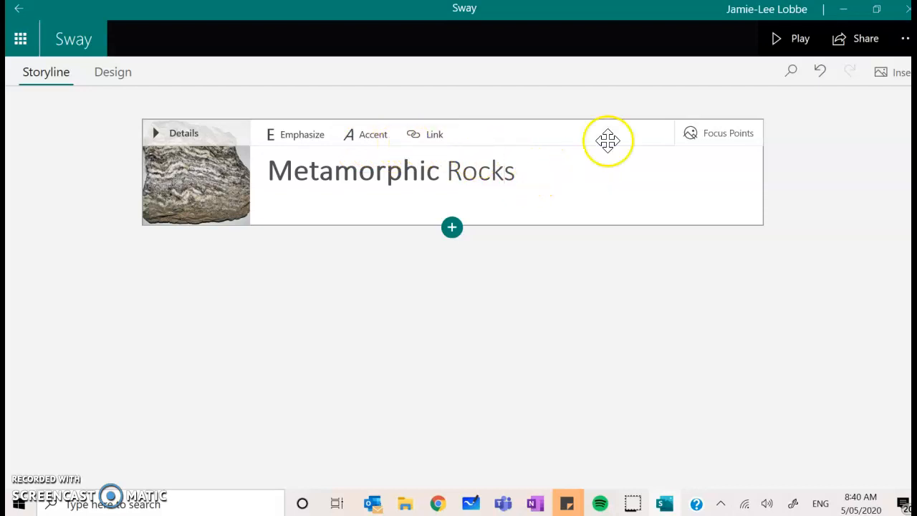
Open Focus Points for the background image and mark the entire image as important.
left_click(730, 140)
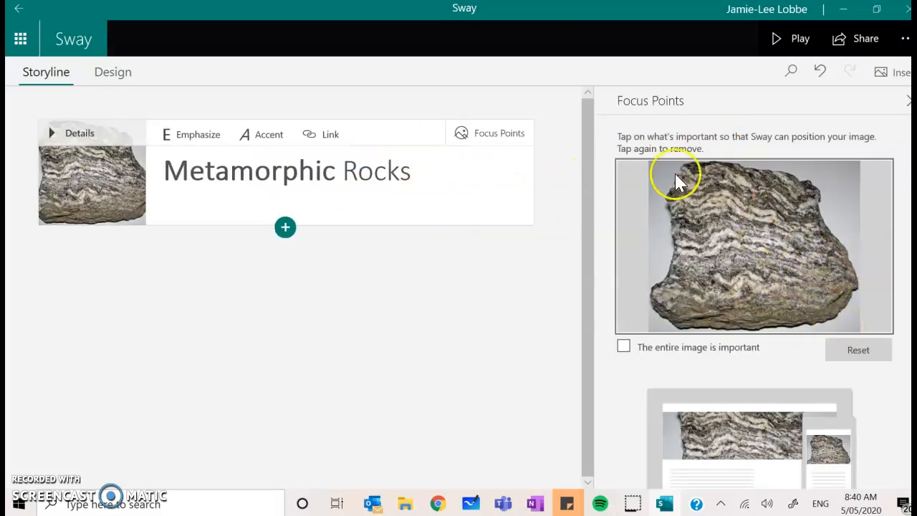
scroll(754, 286, "down", 2)
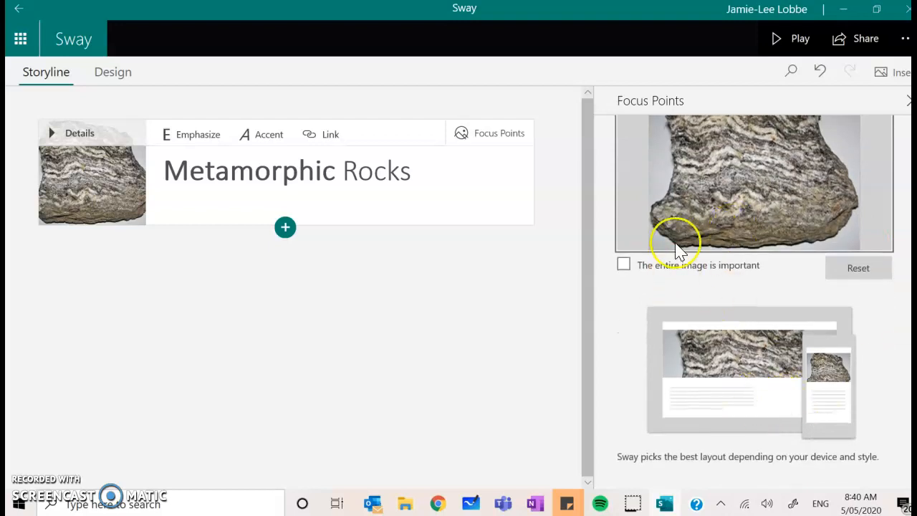
left_click(639, 270)
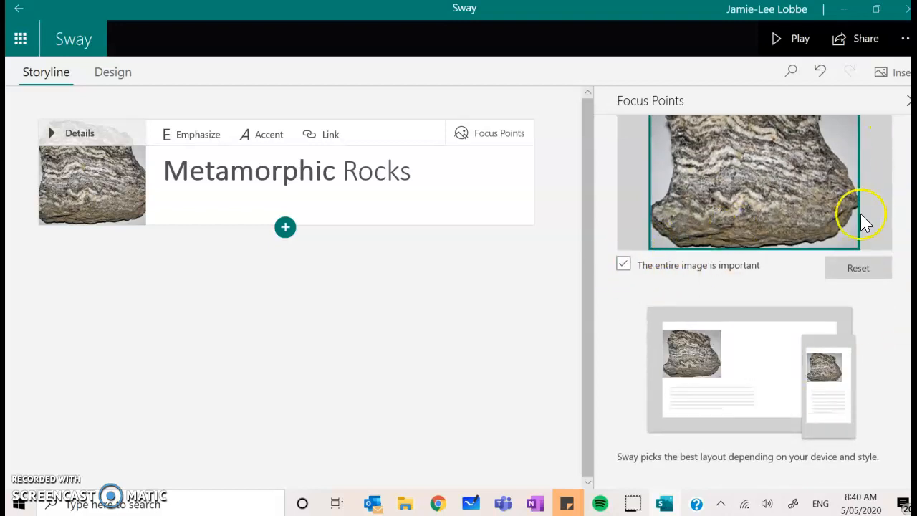
left_click(904, 102)
left_click(452, 227)
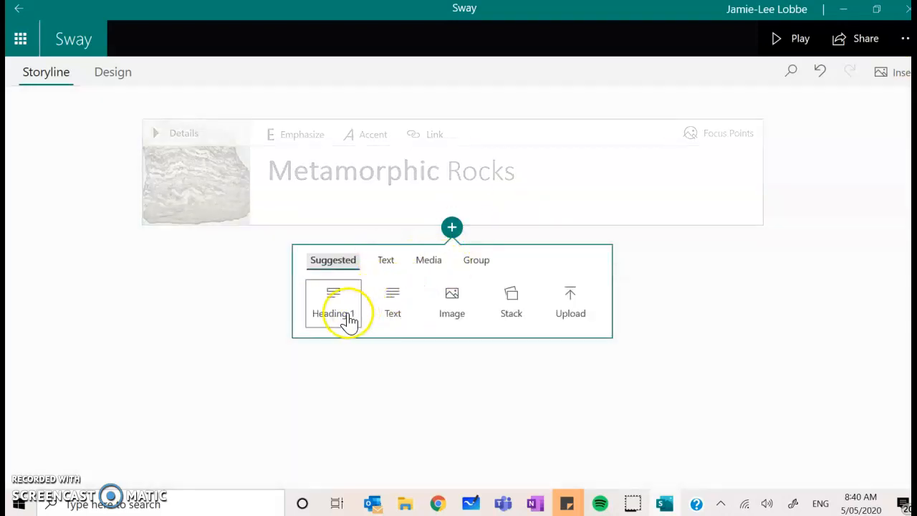
left_click(379, 312)
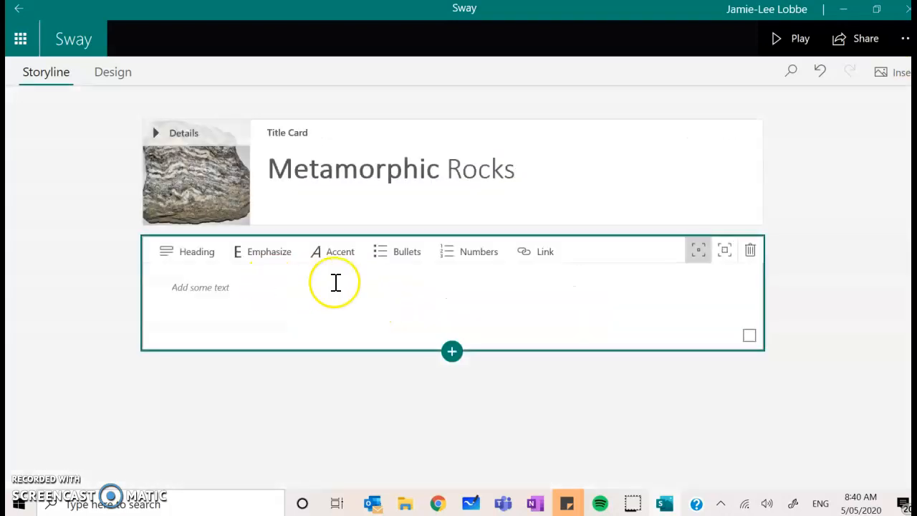
left_click(204, 258)
left_click(304, 313)
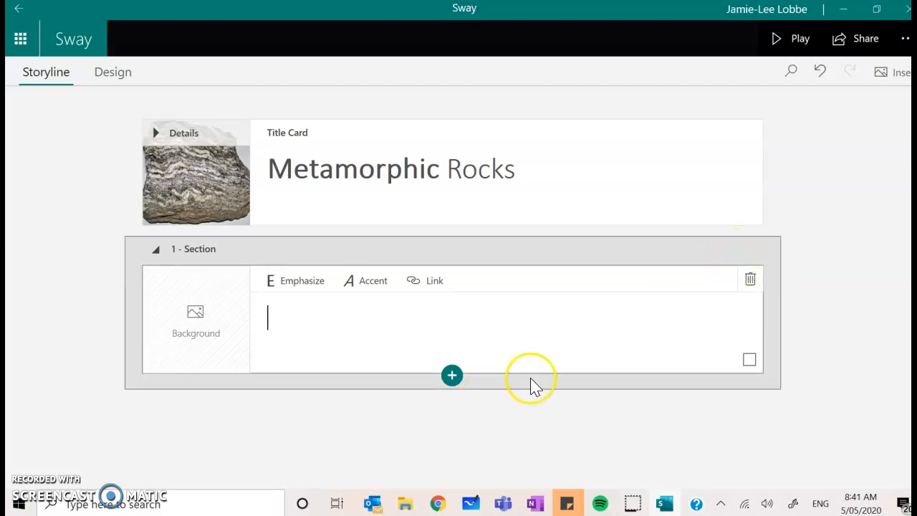
left_click(750, 279)
Add a text card below the title reading Insert general statment.
left_click(449, 228)
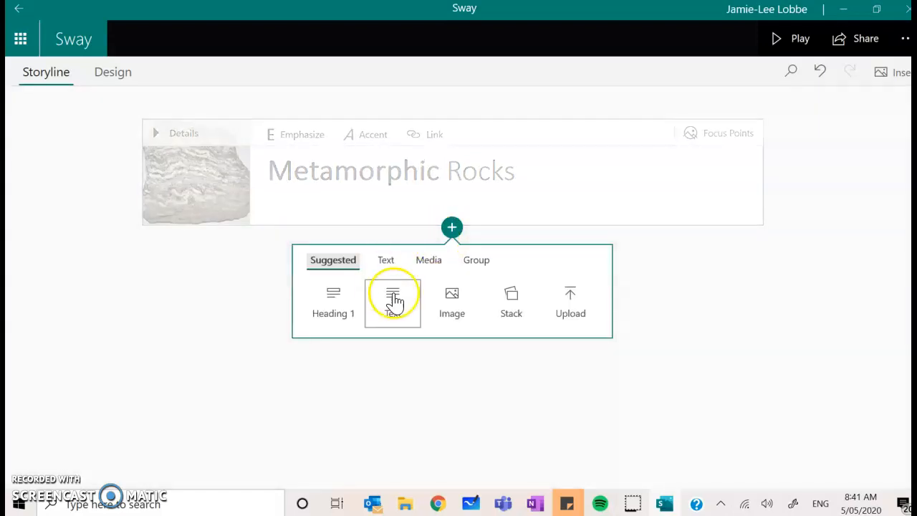
left_click(391, 304)
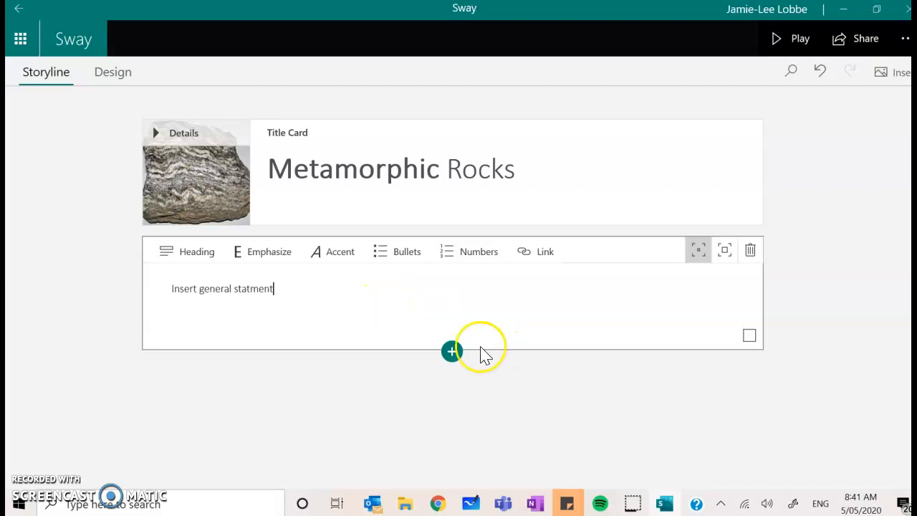
Add a Heading 1 section titled Appearance below the text card.
left_click(449, 352)
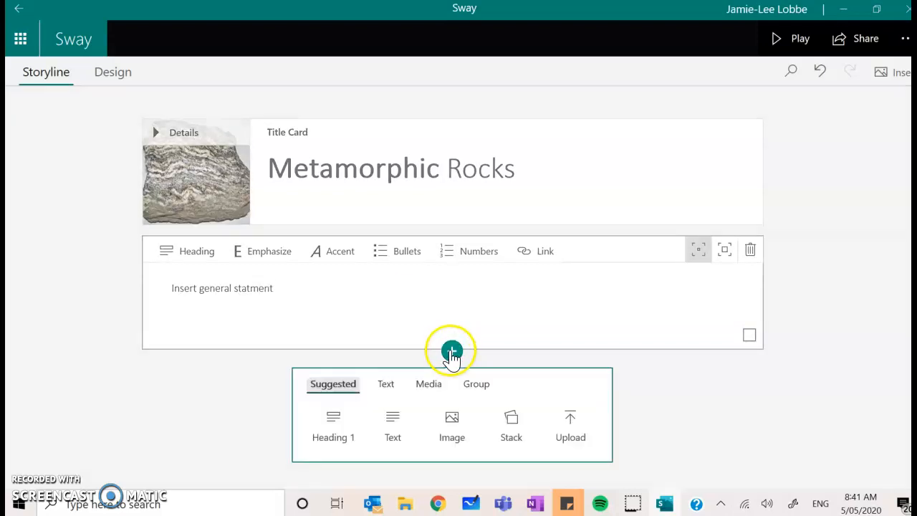
left_click(334, 417)
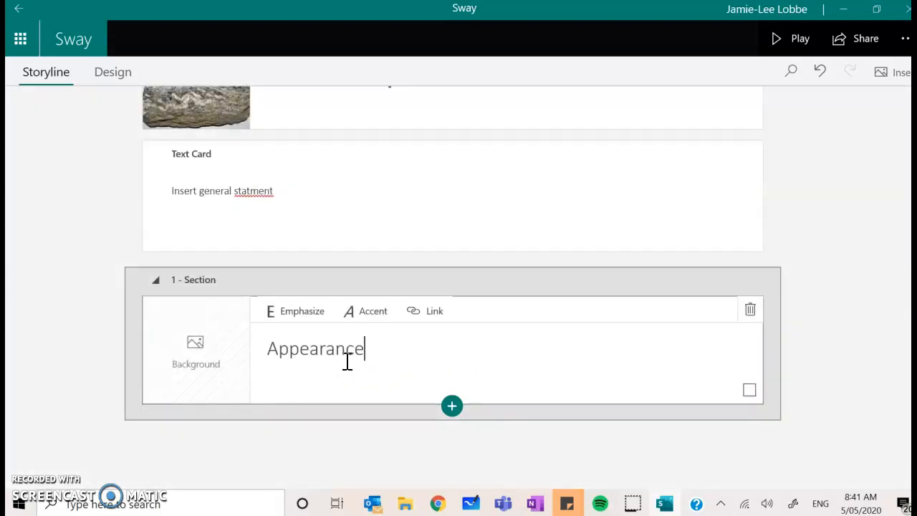
left_click(203, 351)
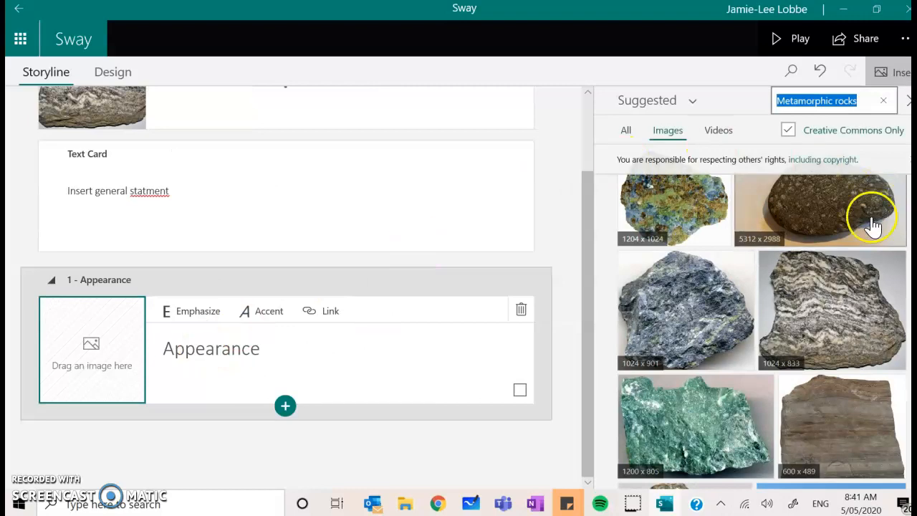
left_click(893, 74)
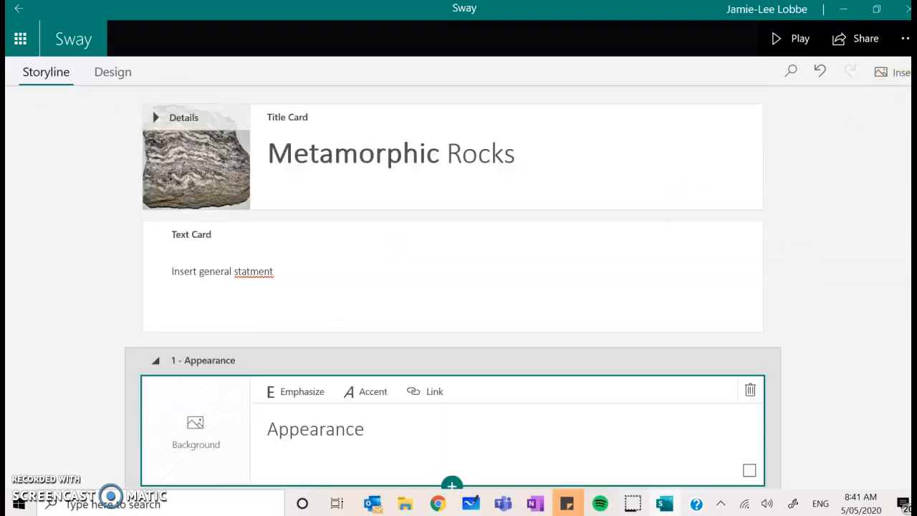
Preview the Sway in Design view and browse the available styles.
left_click(107, 74)
mouse_move(303, 485)
left_mouse_down()
mouse_move(40, 487)
mouse_move(315, 487)
left_mouse_up()
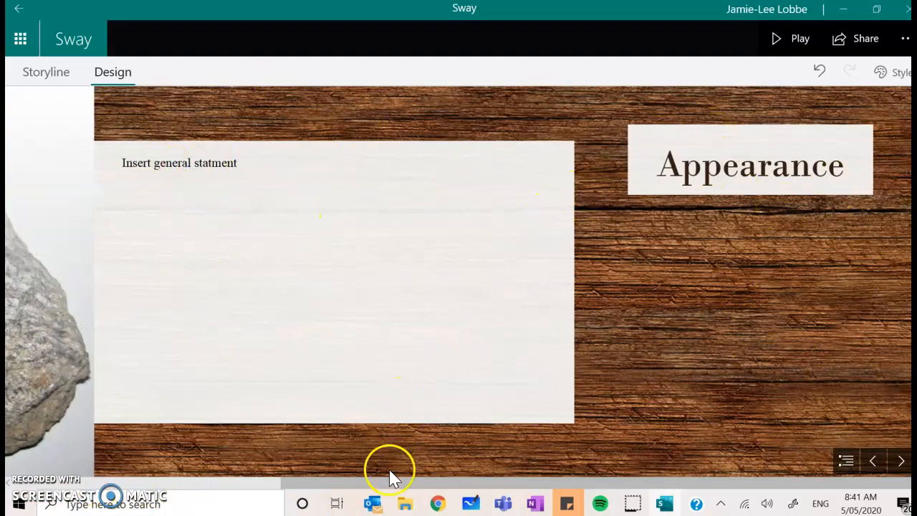
left_click_drag(358, 490, 143, 494)
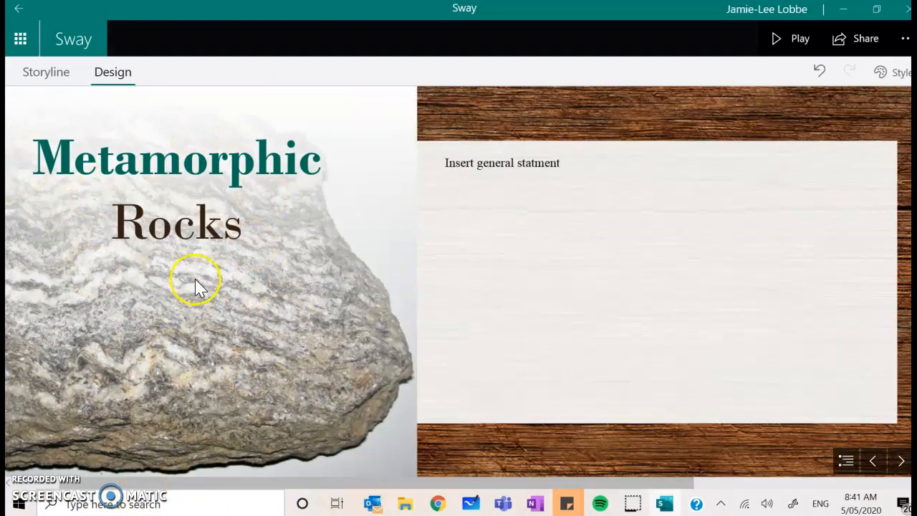
left_click(892, 72)
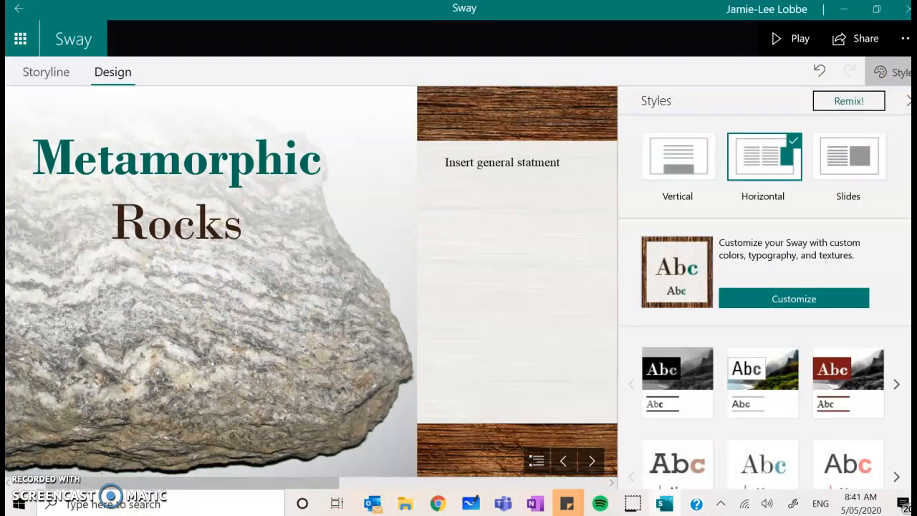
scroll(814, 379, "down", 5)
scroll(765, 301, "down", 3)
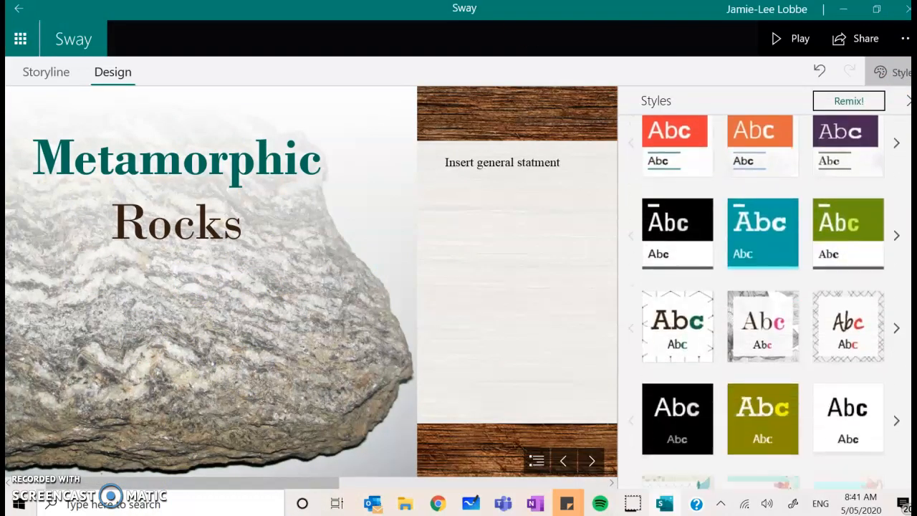
scroll(765, 301, "up", 8)
left_click(906, 100)
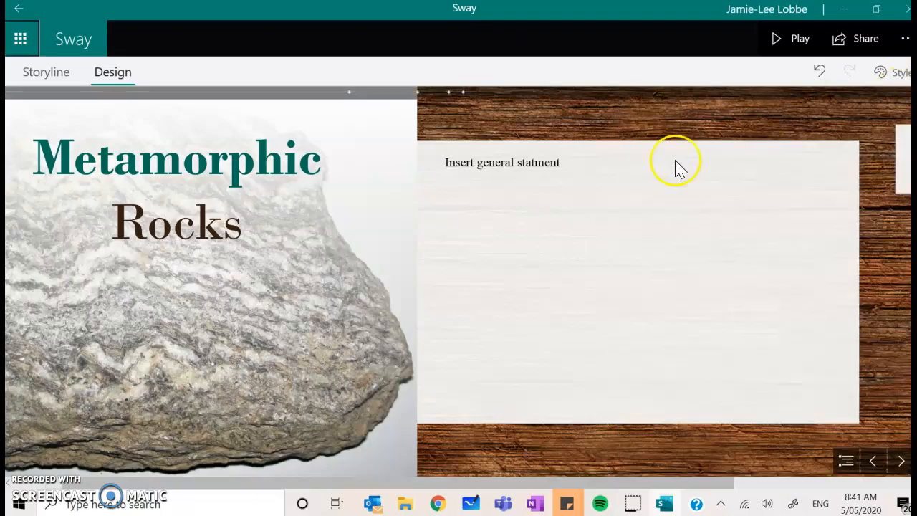
Return to My Sways.
left_click(19, 8)
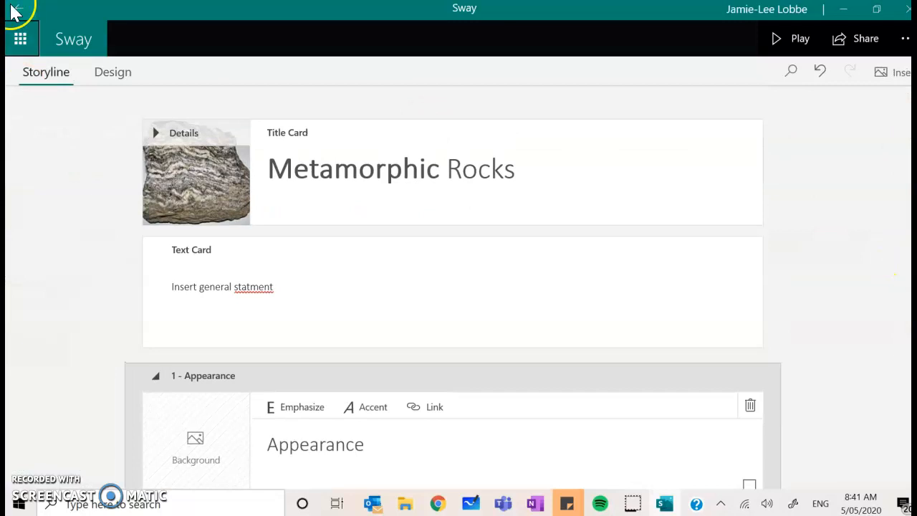
left_click(17, 8)
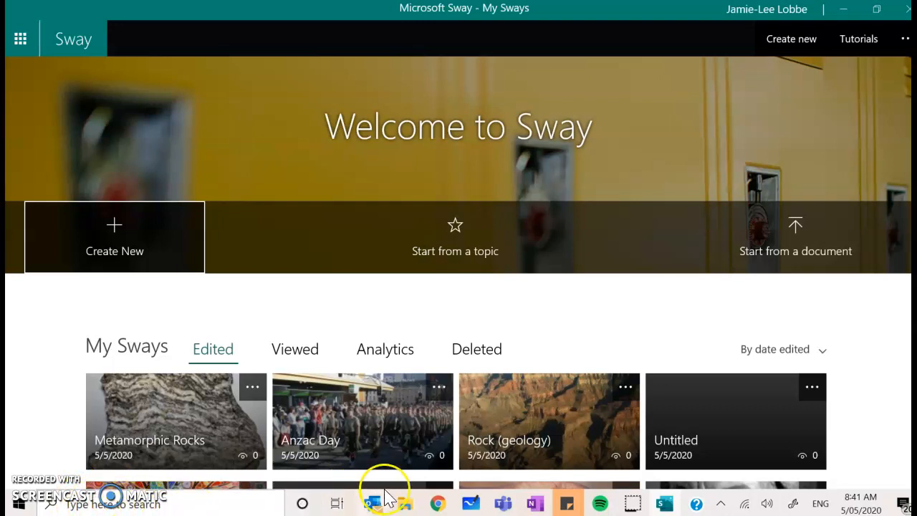
Open Sway in the browser through Office 365 and start a new blank Sway.
left_click(436, 502)
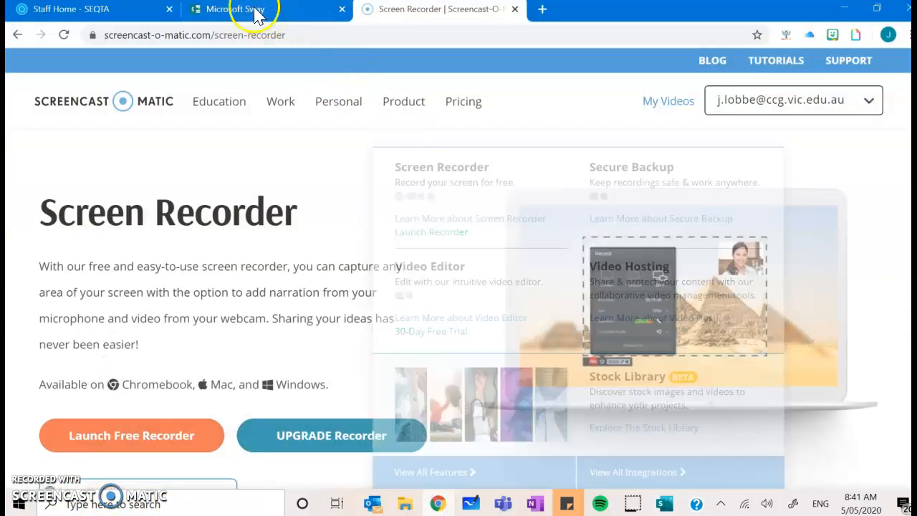
left_click(266, 9)
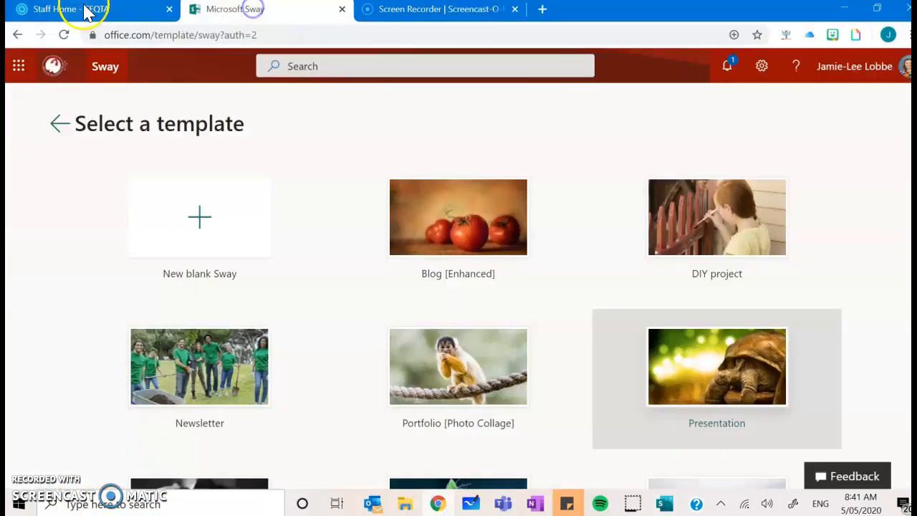
left_click(21, 10)
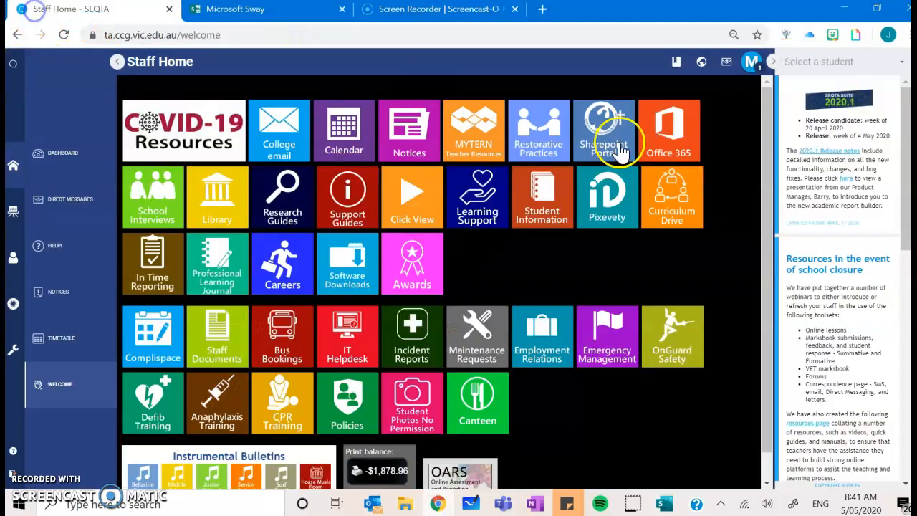
left_click(682, 138)
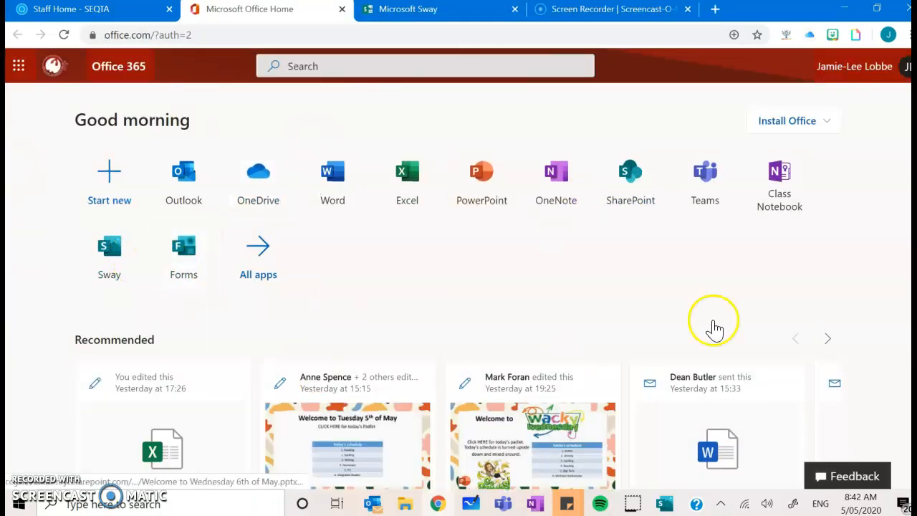
left_click(100, 257)
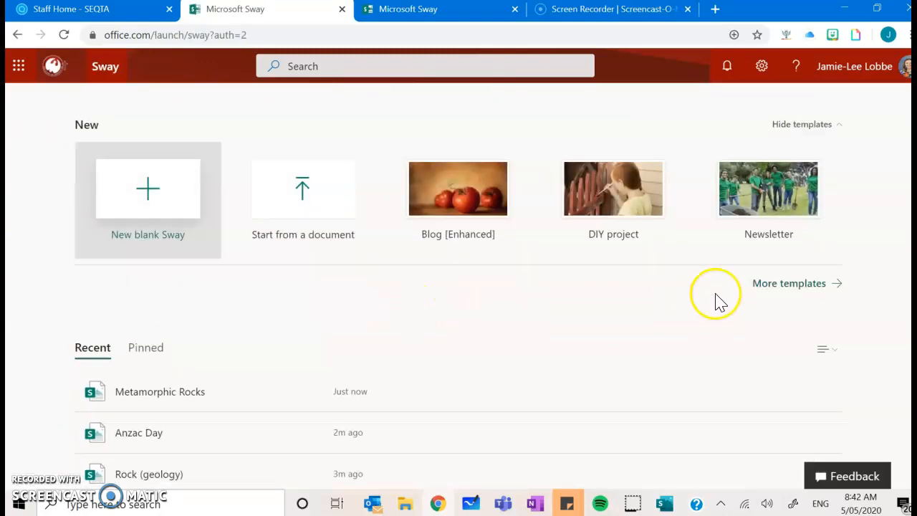
left_click(143, 222)
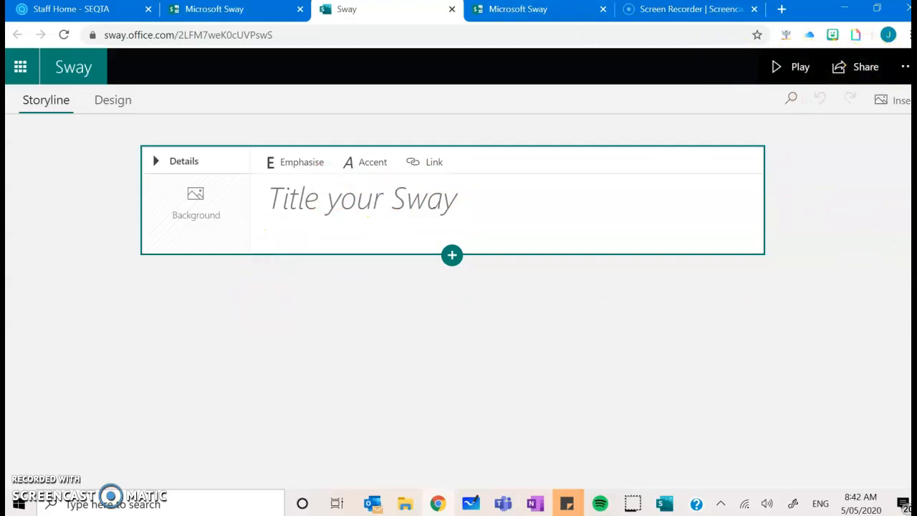
Close the extra browser tabs and switch back to the Sway desktop app.
left_click(451, 10)
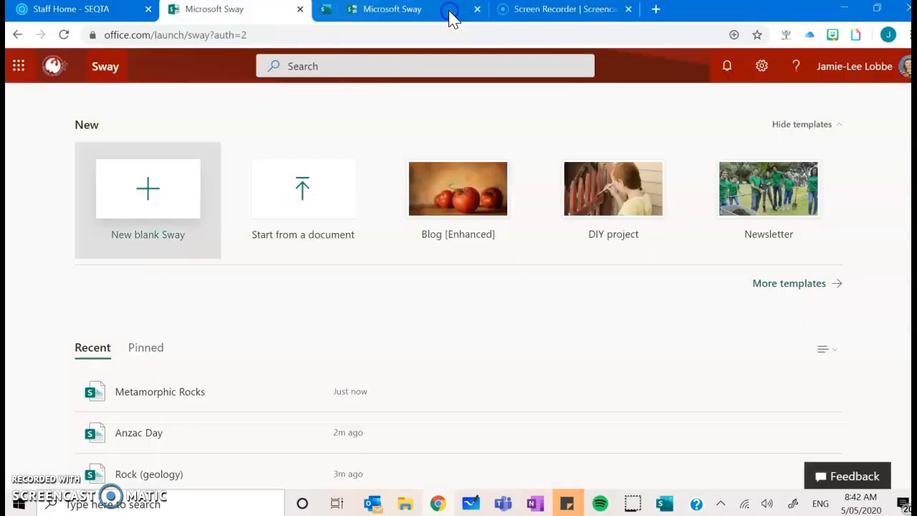
left_click(300, 10)
left_click(300, 9)
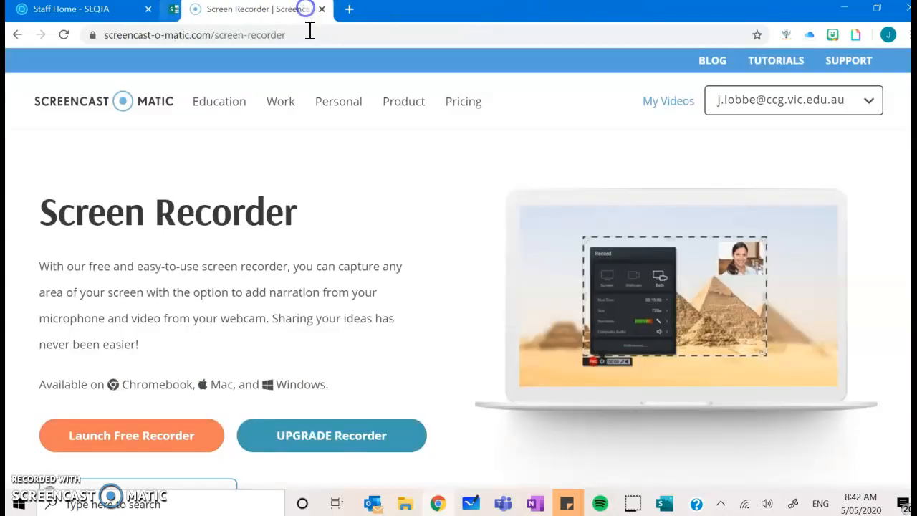
left_click(342, 9)
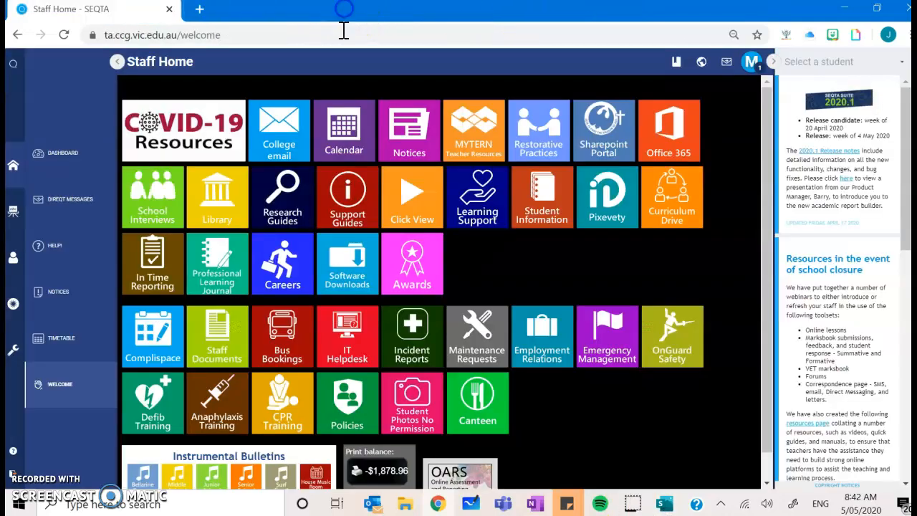
left_click(666, 504)
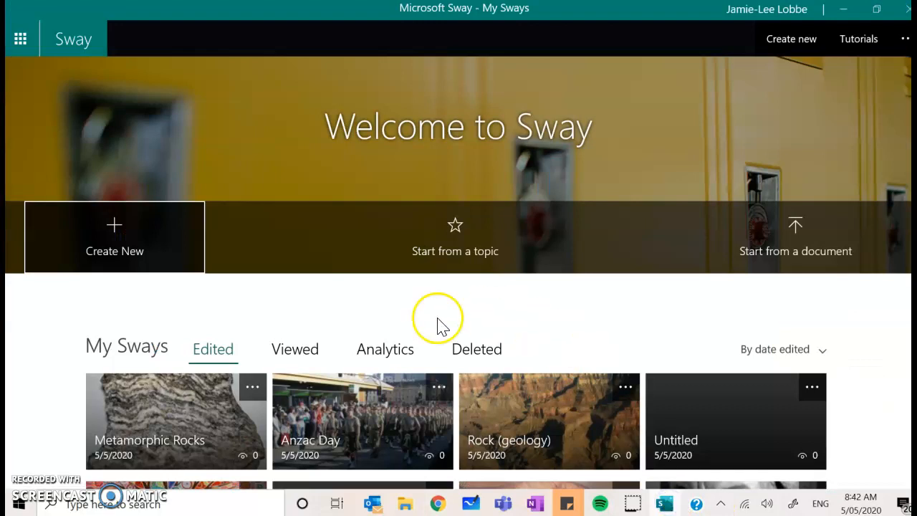
Scroll through the My Sways page's templates and lesson examples.
scroll(890, 106, "down", 5)
scroll(890, 107, "up", 5)
scroll(893, 244, "down", 3)
scroll(894, 244, "down", 5)
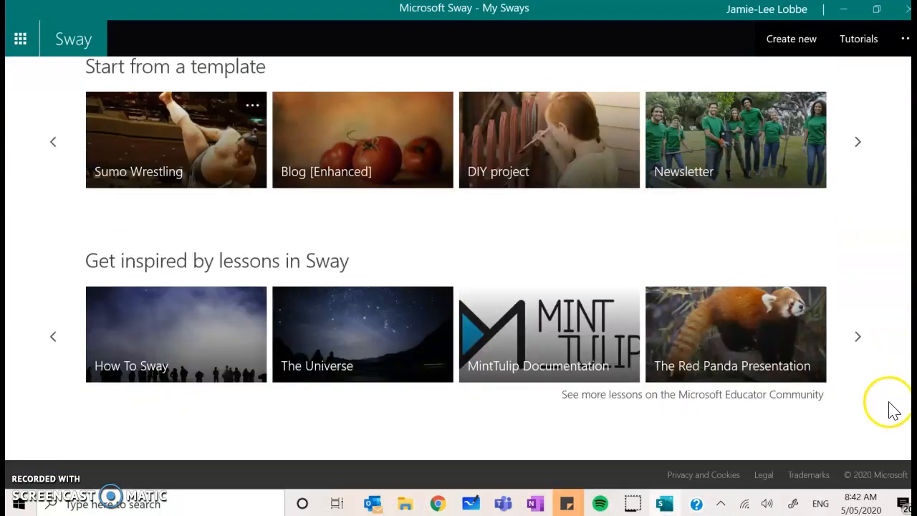
scroll(884, 360, "up", 8)
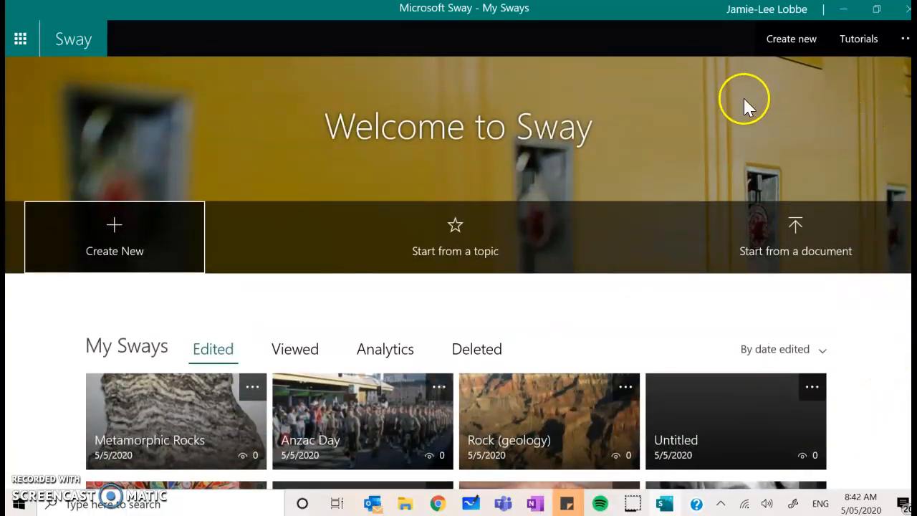